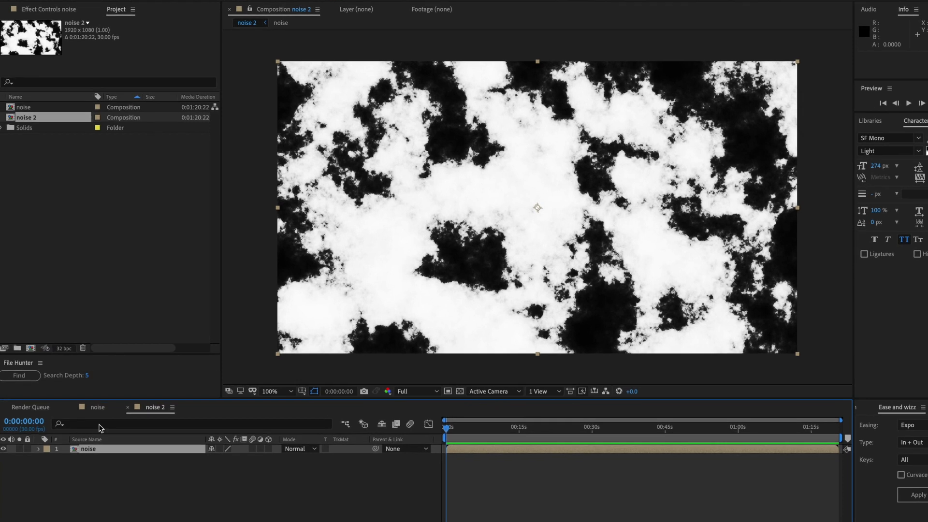
# Apply Shift Channels and switch off the blue and green channels, leaving the red channel.
pyautogui.hotkey('ctrl', 'space')
pyautogui.write('shift')
pyautogui.press('Return')
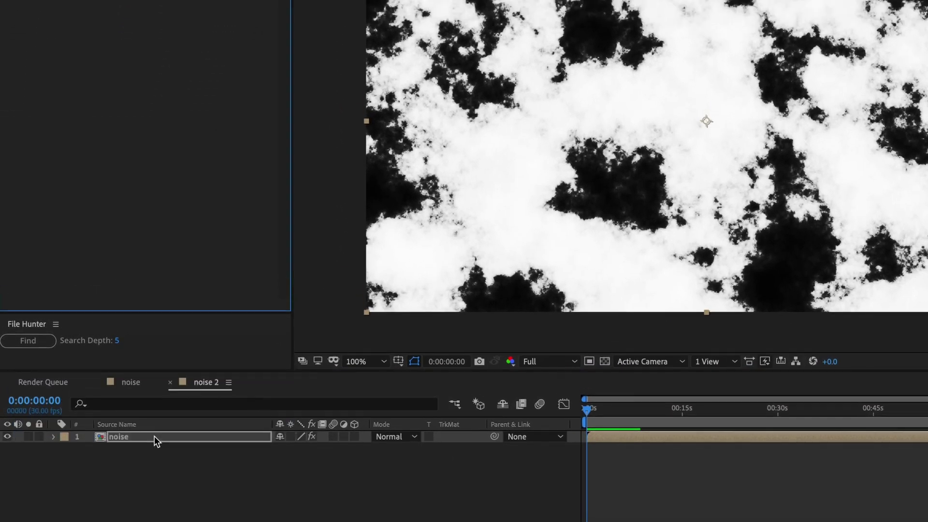
pyautogui.click(196, 105)
pyautogui.click(184, 218)
pyautogui.click(180, 95)
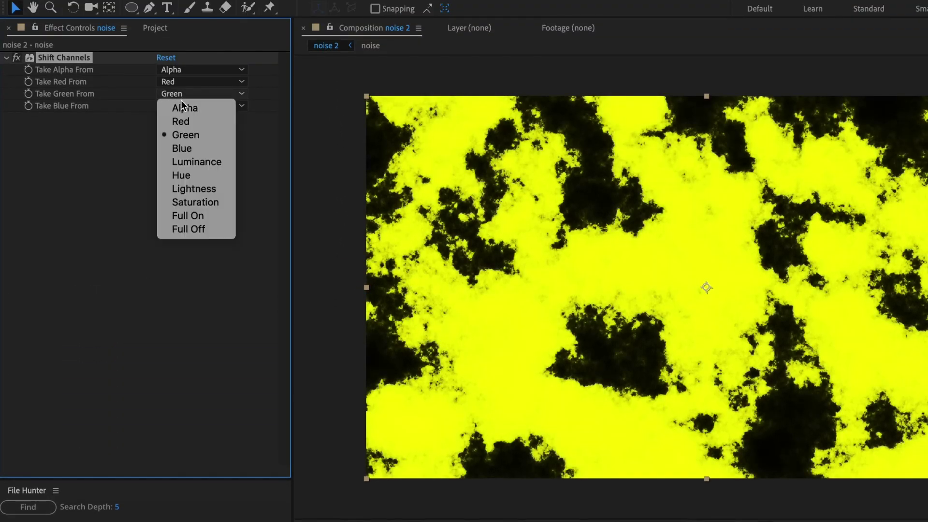
pyautogui.click(190, 230)
# Label the layers red and green, and set the green copy to keep only its Green channel.
pyautogui.click(59, 404)
pyautogui.click(84, 312)
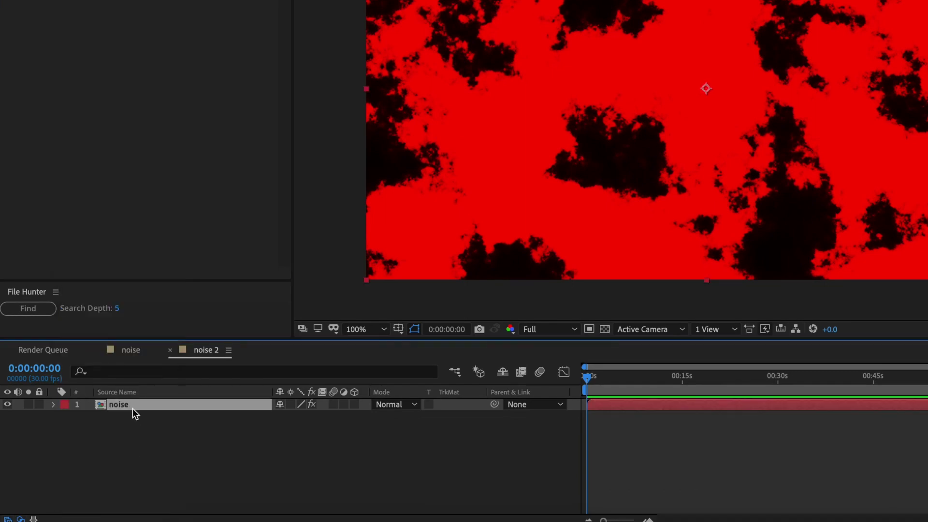
pyautogui.click(59, 416)
pyautogui.click(89, 419)
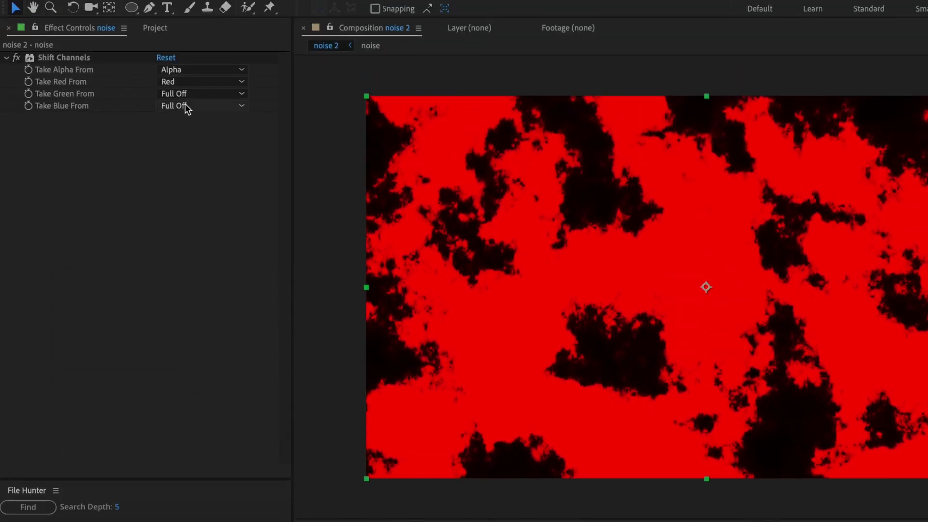
pyautogui.click(184, 93)
pyautogui.click(182, 85)
pyautogui.click(188, 219)
pyautogui.click(121, 426)
# Duplicate the layer into a blue-channel copy with red off and blue taken from Blue.
pyautogui.hotkey('ctrl', 'd')
pyautogui.click(183, 81)
pyautogui.click(188, 218)
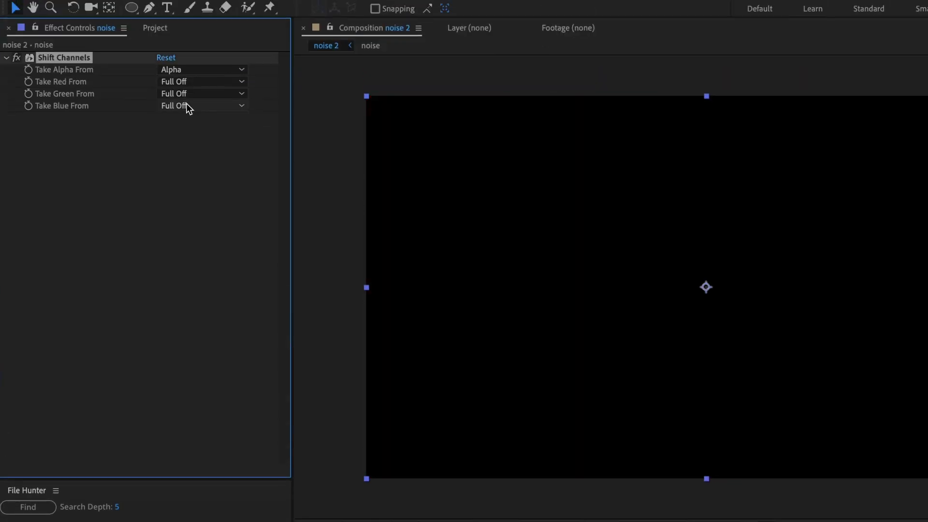
pyautogui.click(187, 105)
pyautogui.click(186, 154)
# Set all three channel layers' blend mode to Screen, recombining black-and-white noise.
pyautogui.click(30, 428)
pyautogui.click(30, 429)
pyautogui.click(407, 404)
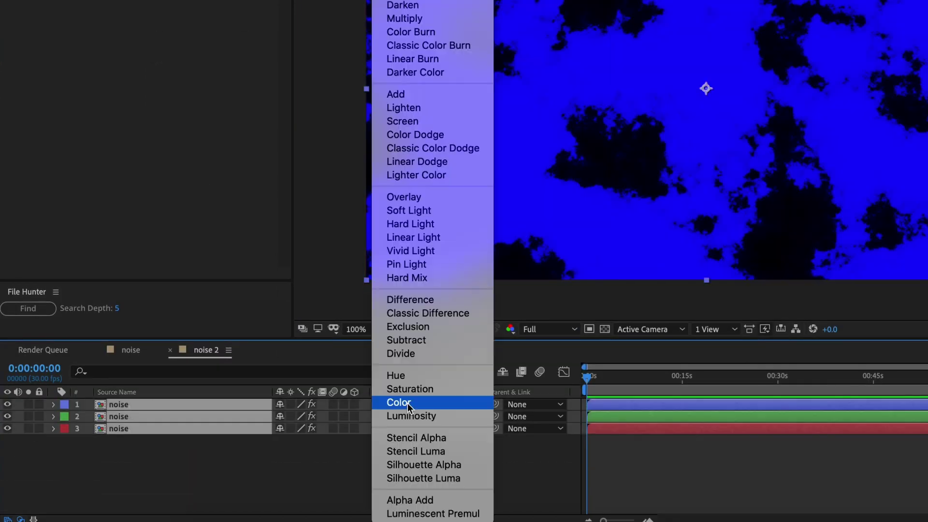
pyautogui.click(395, 122)
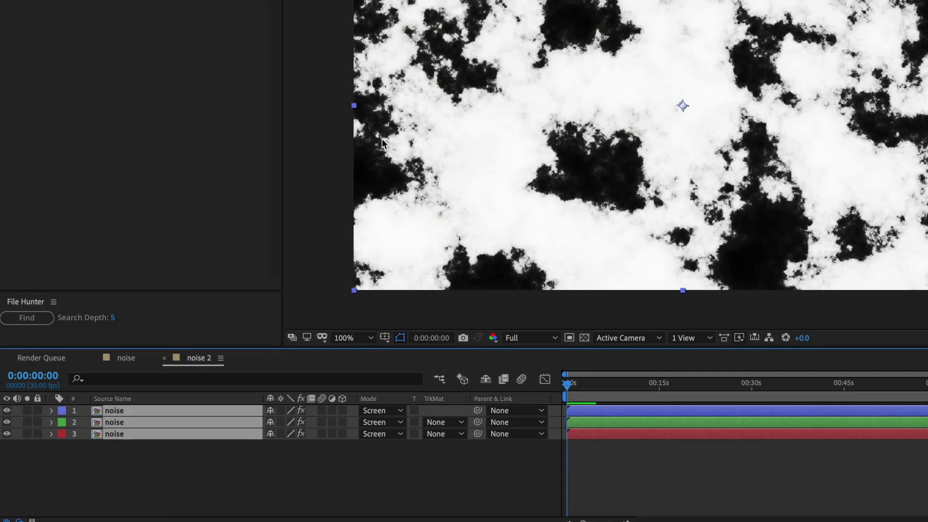
pyautogui.click(143, 502)
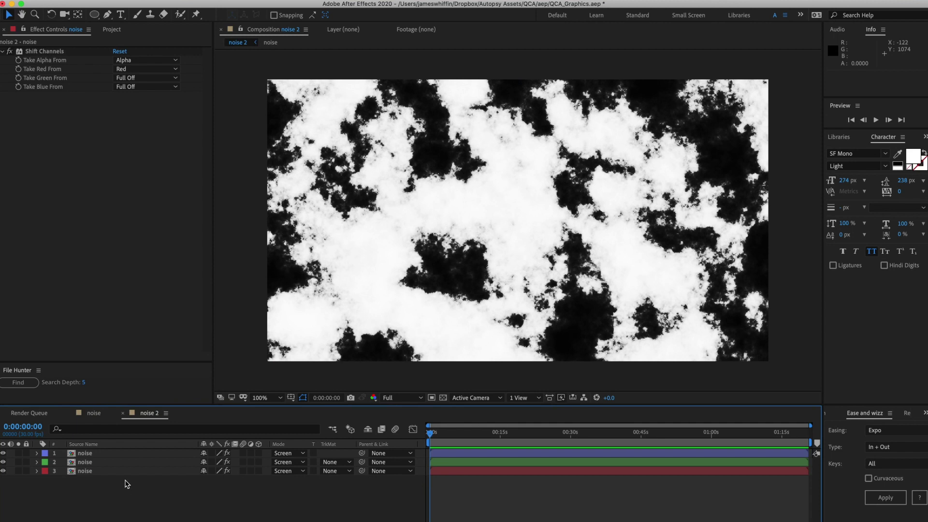
# Nudge the blue layer's Position to 956,536 and the red layer's to 964,544.
pyautogui.press('p')
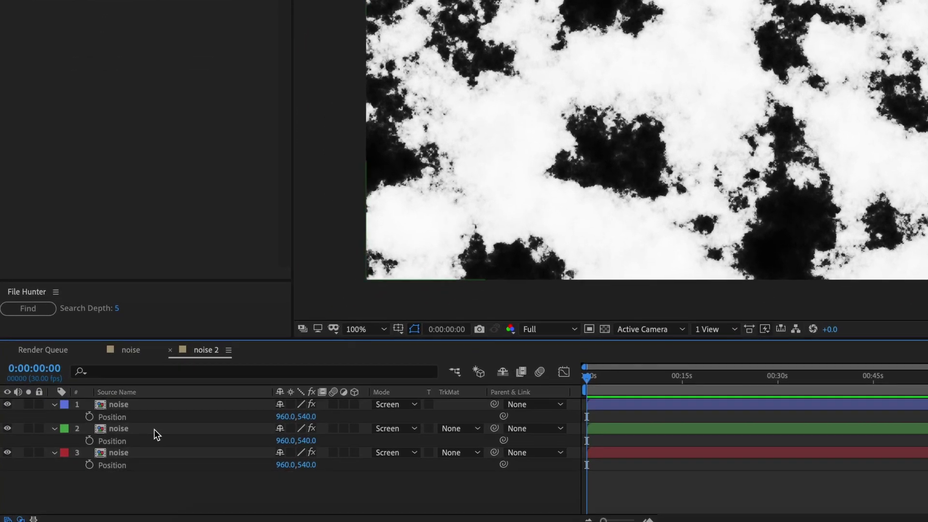
pyautogui.click(167, 406)
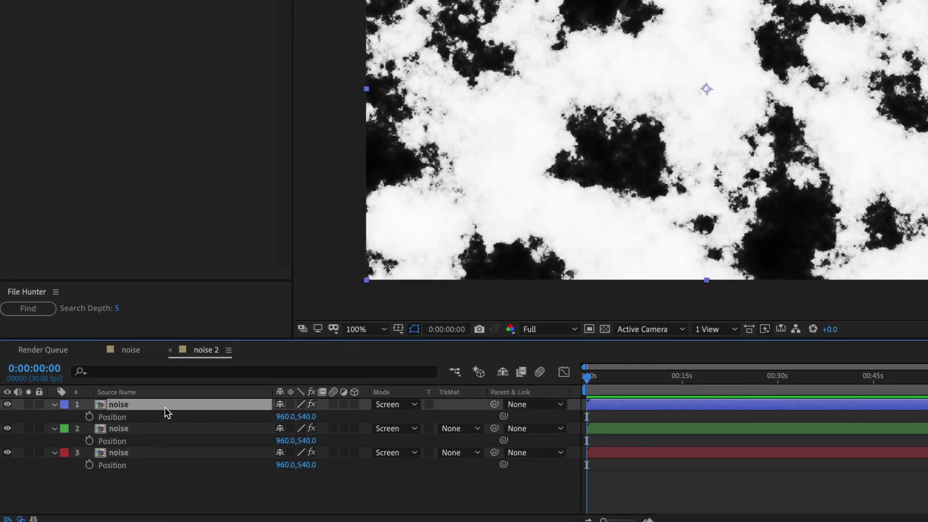
pyautogui.press('Left')
pyautogui.press('Left')
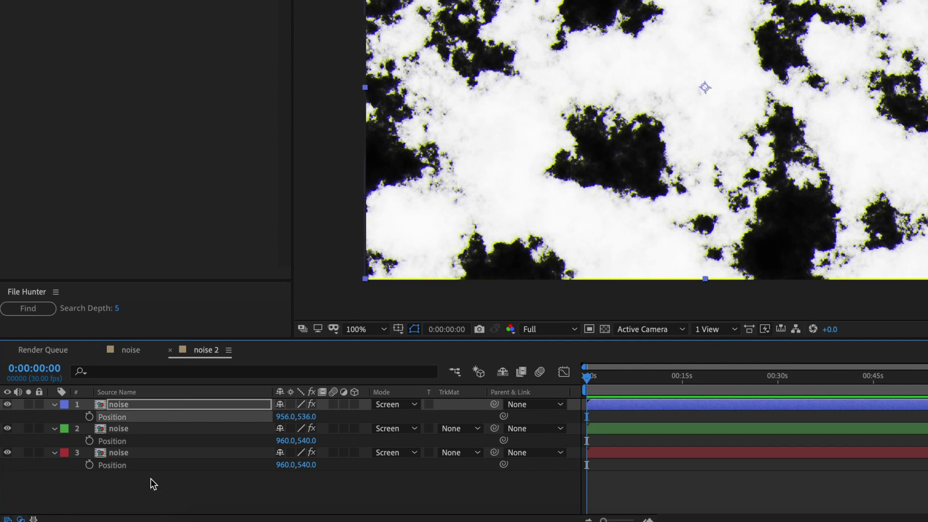
pyautogui.click(134, 454)
pyautogui.press('Right')
pyautogui.press('Right')
pyautogui.press('Down')
pyautogui.press('Down')
pyautogui.press('Down')
pyautogui.press('Down')
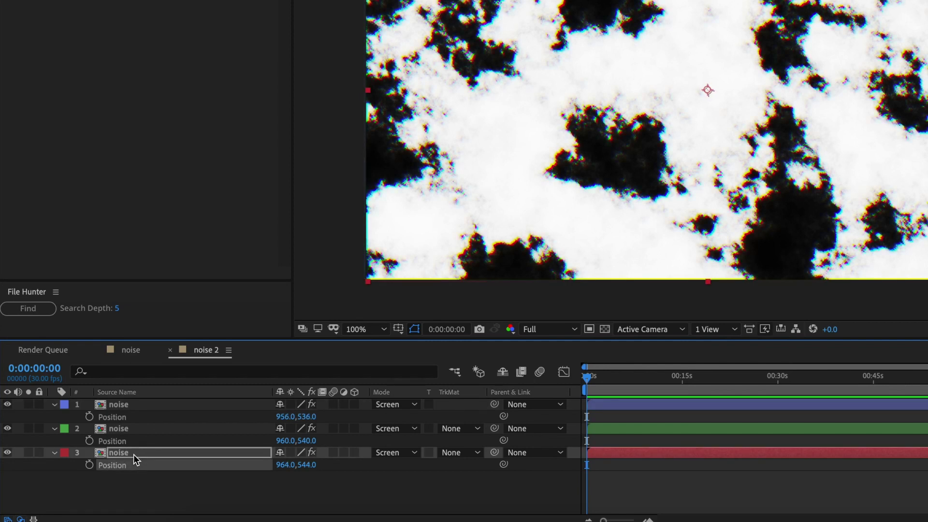
pyautogui.click(216, 508)
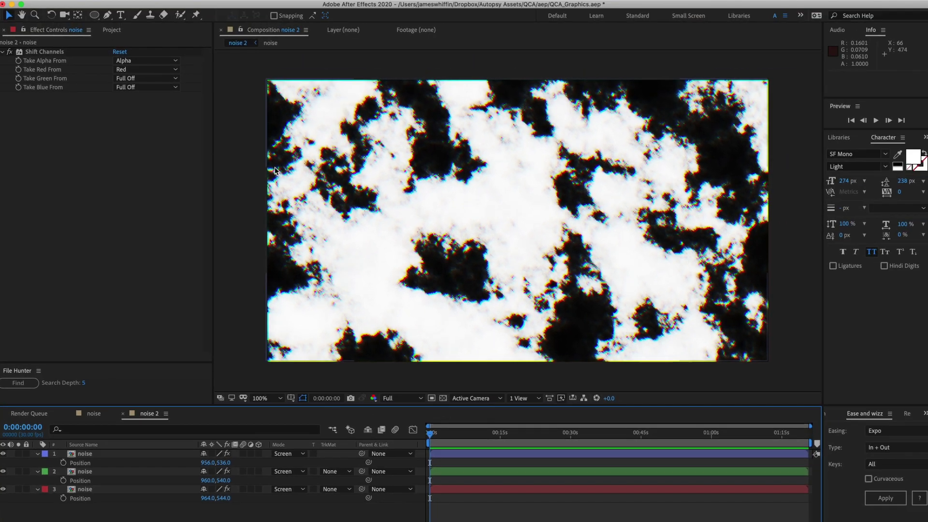
# Zoom into the noise edge to inspect the colour fringing, then reselect the red layer.
pyautogui.press('h')
pyautogui.moveTo(255, 145); pyautogui.dragTo(379, 245)
pyautogui.scroll(4, 532, 264)
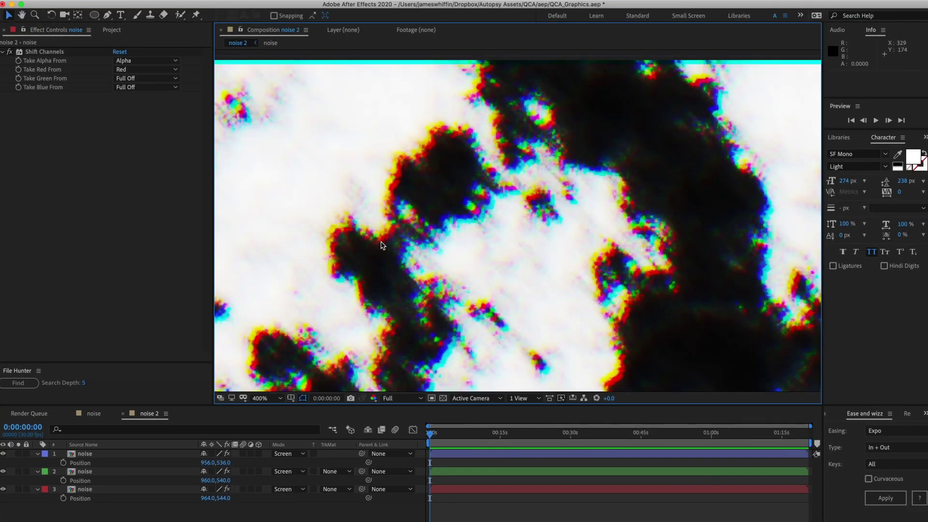
pyautogui.moveTo(379, 290); pyautogui.dragTo(483, 265)
pyautogui.scroll(2, 580, 307)
pyautogui.press('v')
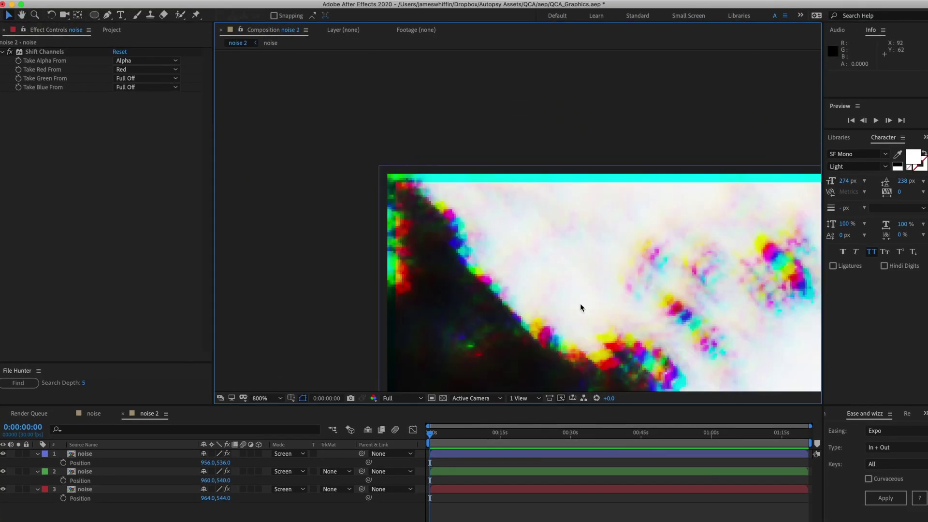
pyautogui.click(138, 492)
pyautogui.hotkey('ctrl', 'space')
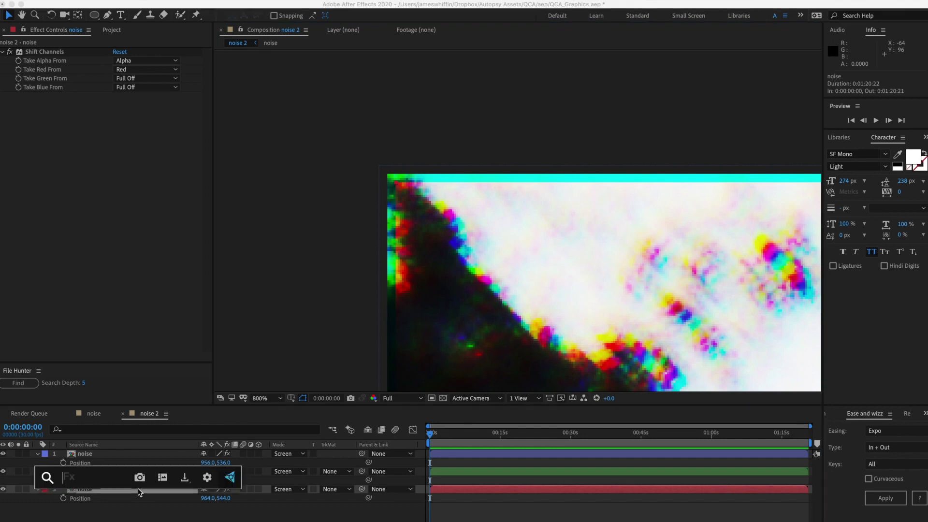
# Add Motion Tile with Mirror Edges and 105 output width and height to the red and blue layers.
pyautogui.write('moti')
pyautogui.press('Return')
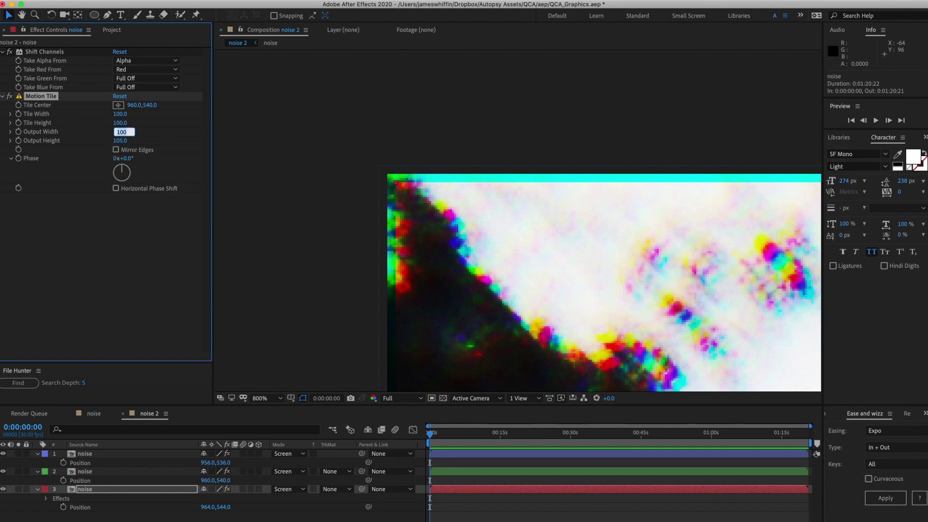
pyautogui.click(116, 149)
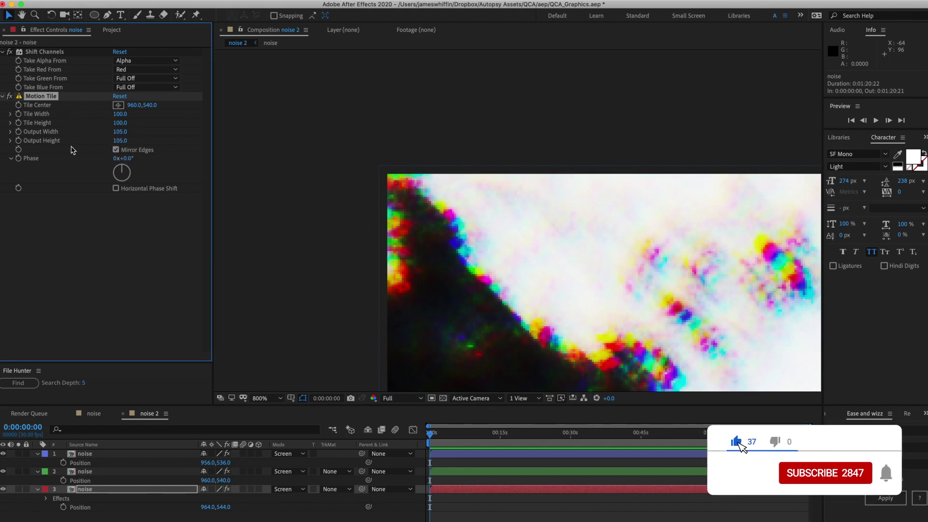
pyautogui.click(98, 472)
pyautogui.click(95, 455)
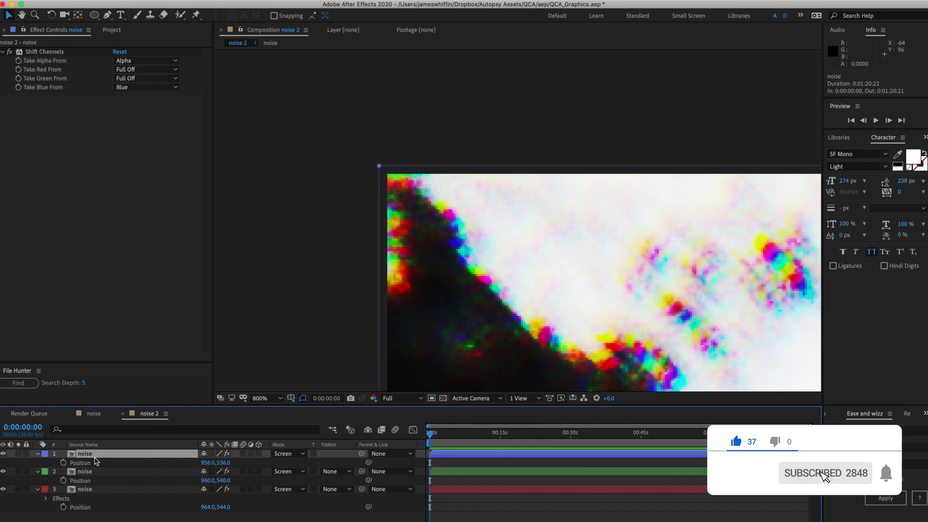
pyautogui.click(311, 255)
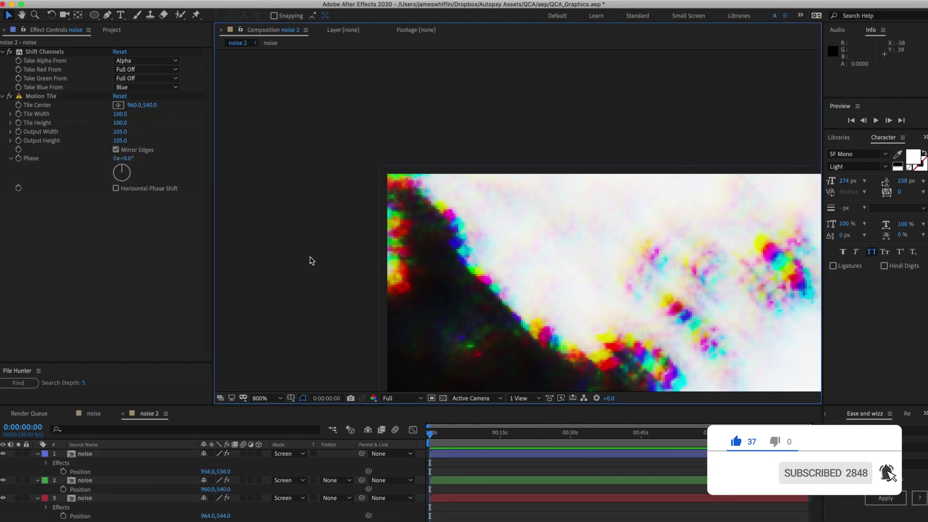
# Zoom the composition view back out to 100% with the image filling the viewer.
pyautogui.press(',')
pyautogui.press(',')
pyautogui.press(',')
pyautogui.press(',')
pyautogui.press('h')
pyautogui.moveTo(357, 237); pyautogui.dragTo(145, 165)
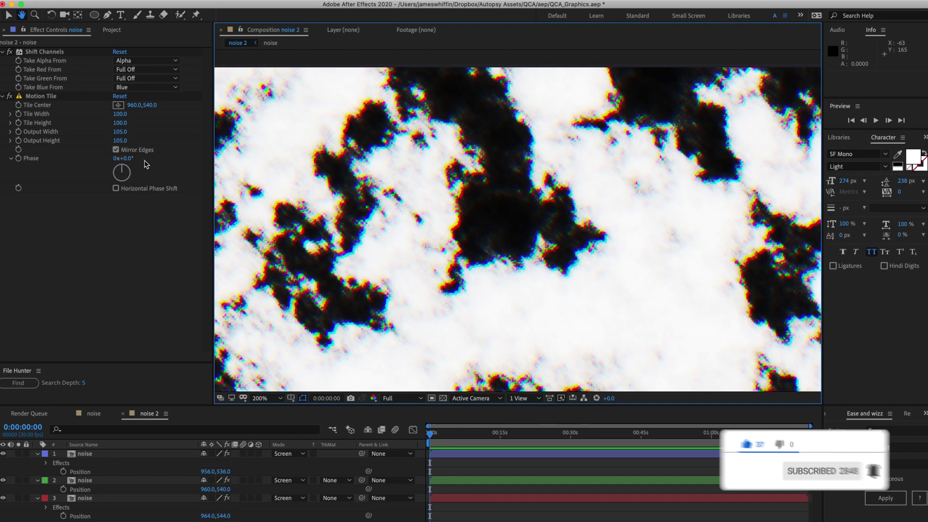
pyautogui.press('v')
pyautogui.press(',')
pyautogui.press(',')
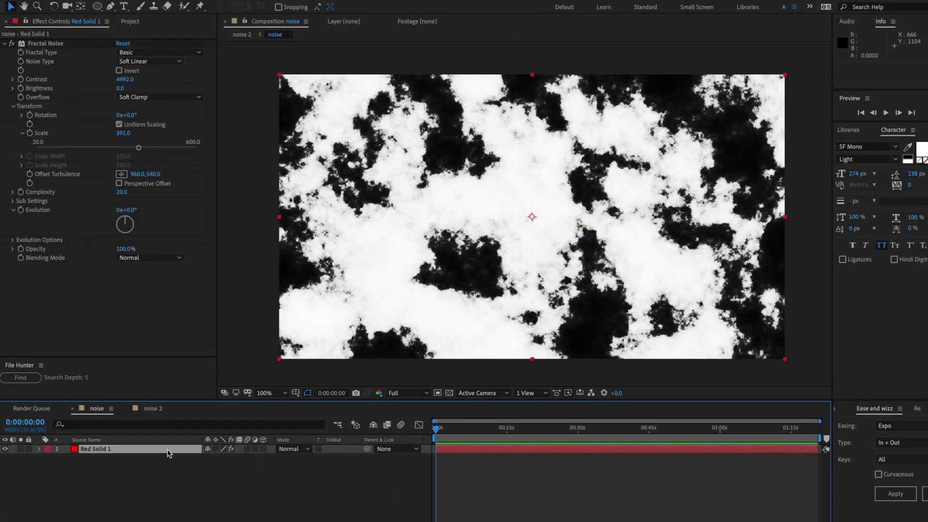
# Apply Quick Chromatic Aberration to the noise solid and magnify the comp's left edge.
pyautogui.hotkey('ctrl', 'space')
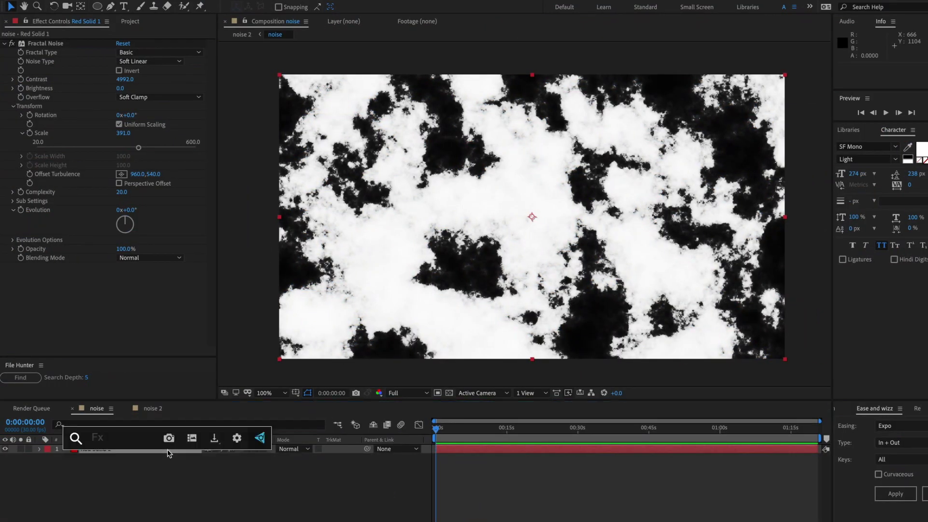
pyautogui.write('q')
pyautogui.press('Return')
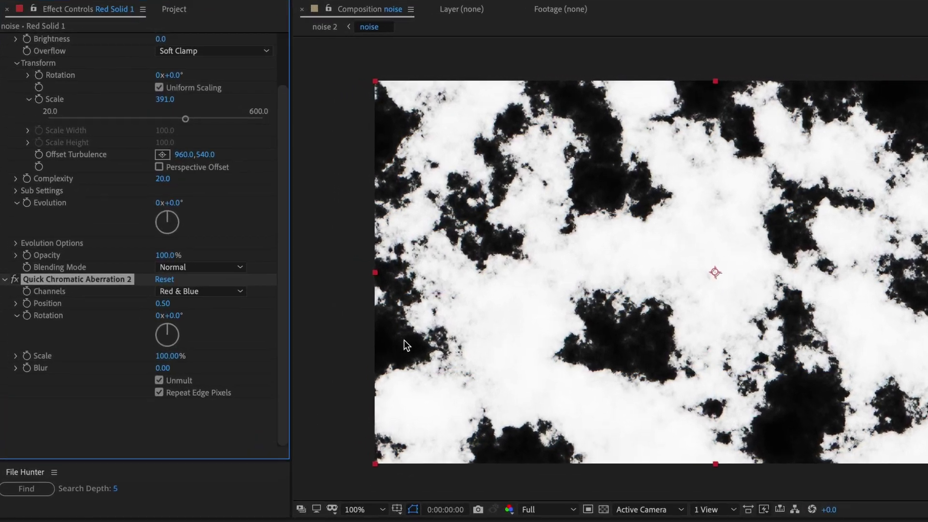
pyautogui.scroll(5, 491, 266)
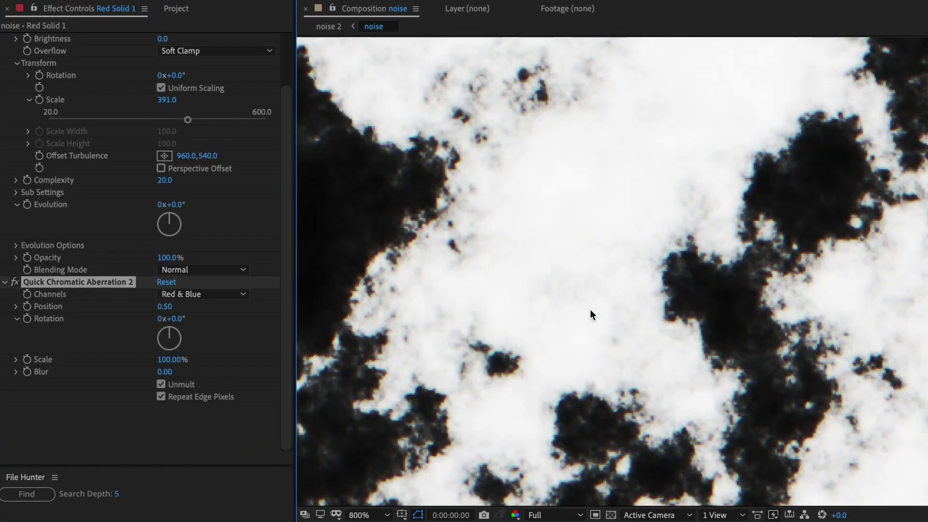
pyautogui.moveTo(592, 314); pyautogui.dragTo(926, 382)
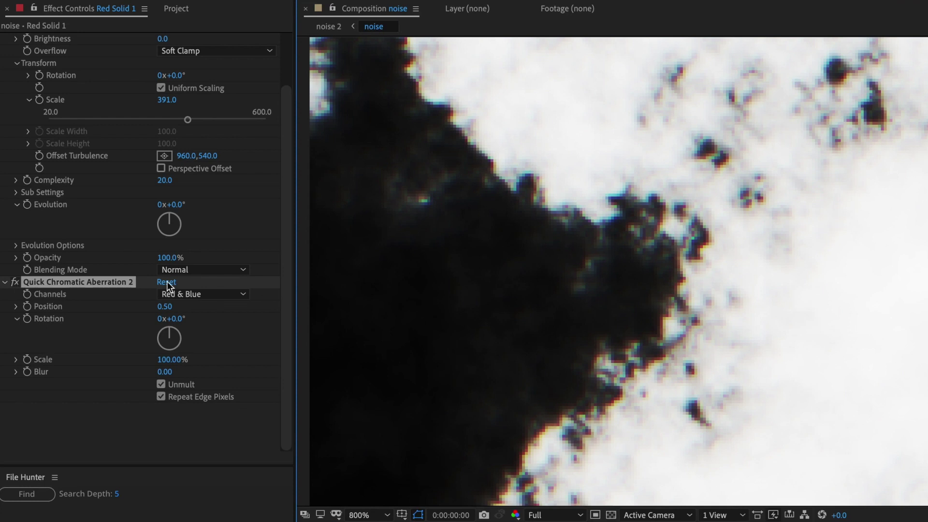
# Compare the effect on and off, raise Position, and test Repeat Edge Pixels on and off.
pyautogui.click(15, 284)
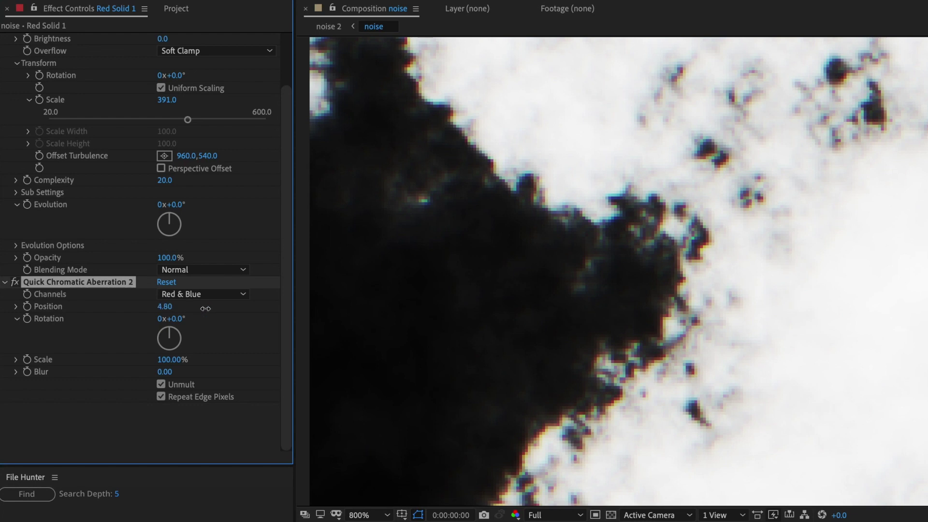
pyautogui.moveTo(205, 309); pyautogui.dragTo(183, 306)
pyautogui.moveTo(462, 199); pyautogui.dragTo(617, 371)
pyautogui.click(182, 399)
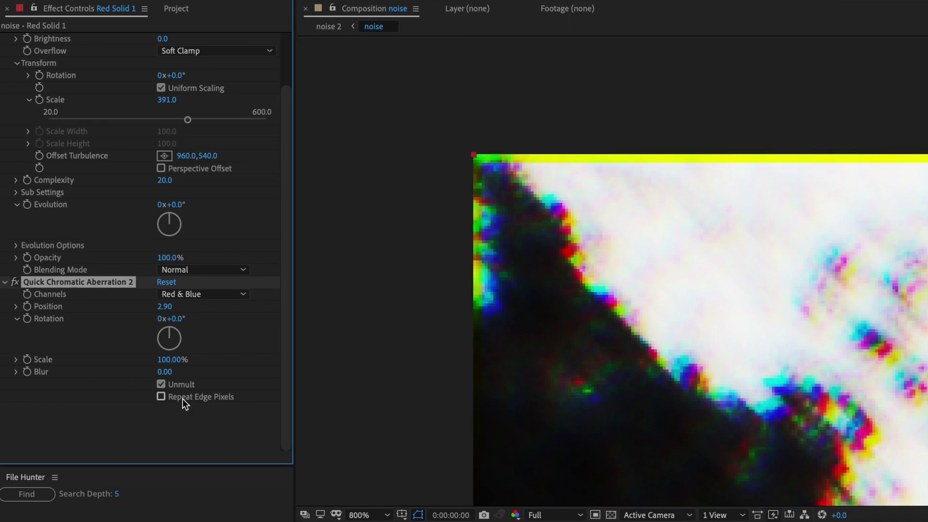
pyautogui.click(181, 399)
pyautogui.click(181, 399)
pyautogui.click(182, 399)
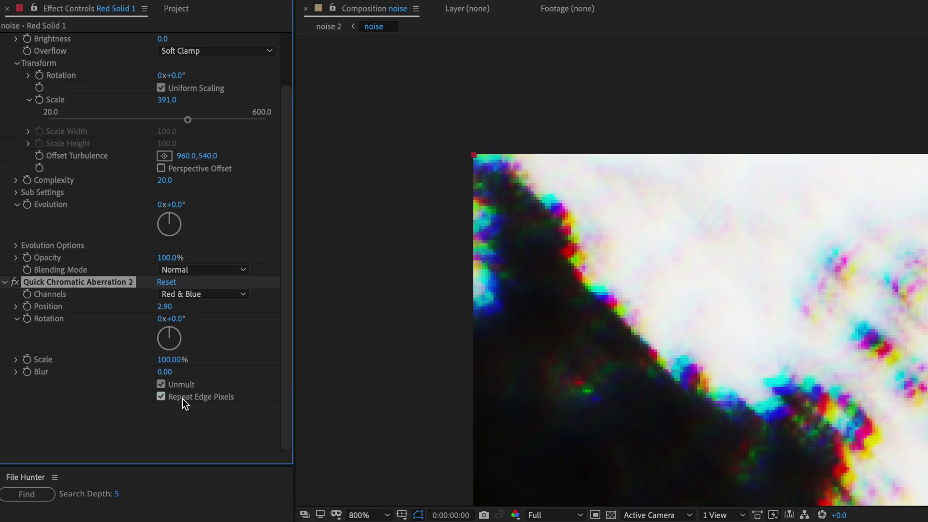
# Try the Red & Green and Green & Blue channel pairs, then return to Red & Blue.
pyautogui.click(210, 295)
pyautogui.click(211, 319)
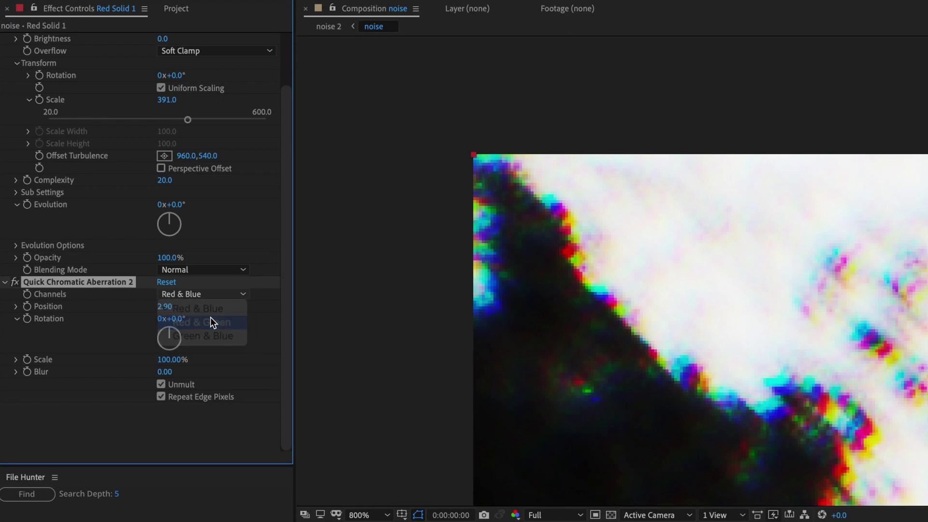
pyautogui.click(207, 294)
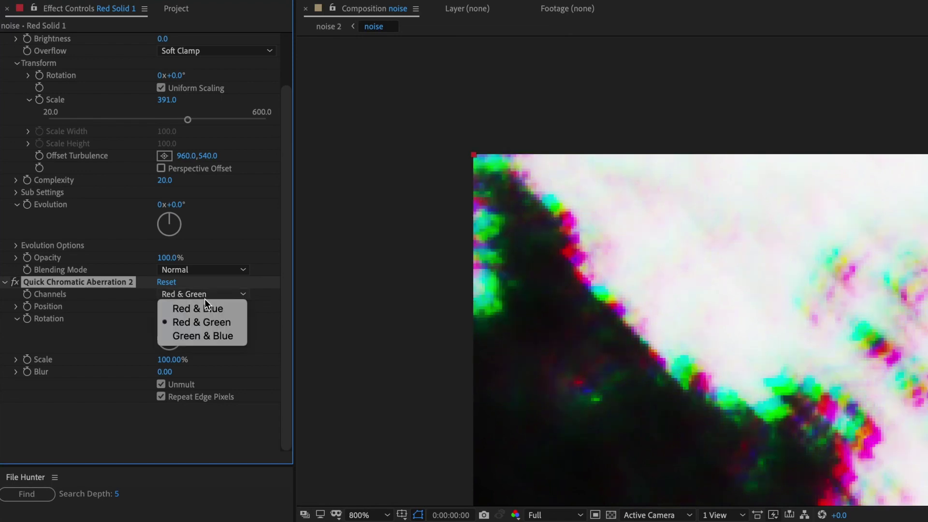
pyautogui.click(207, 333)
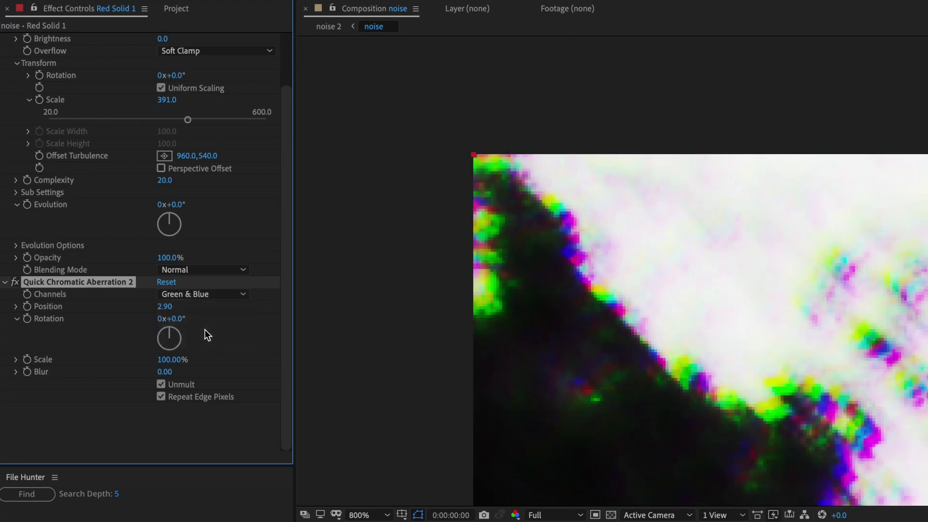
pyautogui.click(196, 296)
pyautogui.click(201, 309)
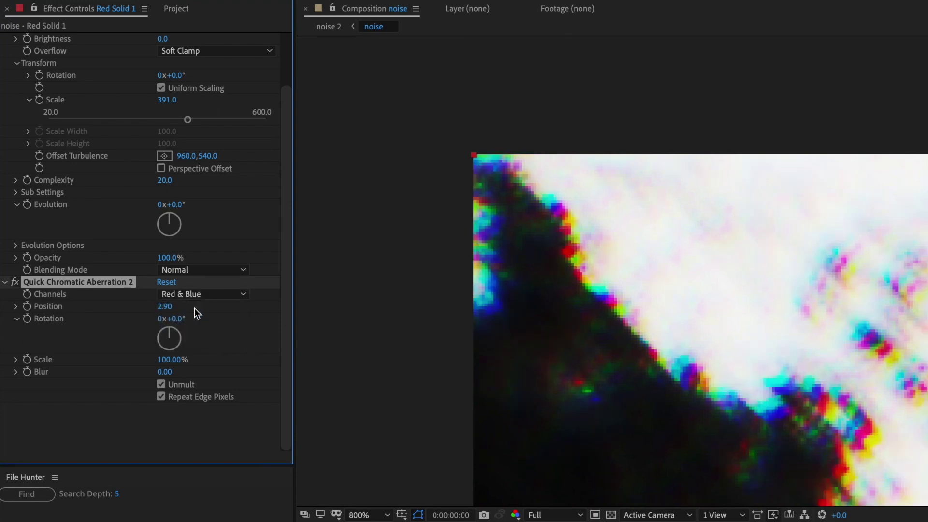
pyautogui.moveTo(659, 356); pyautogui.dragTo(423, 254)
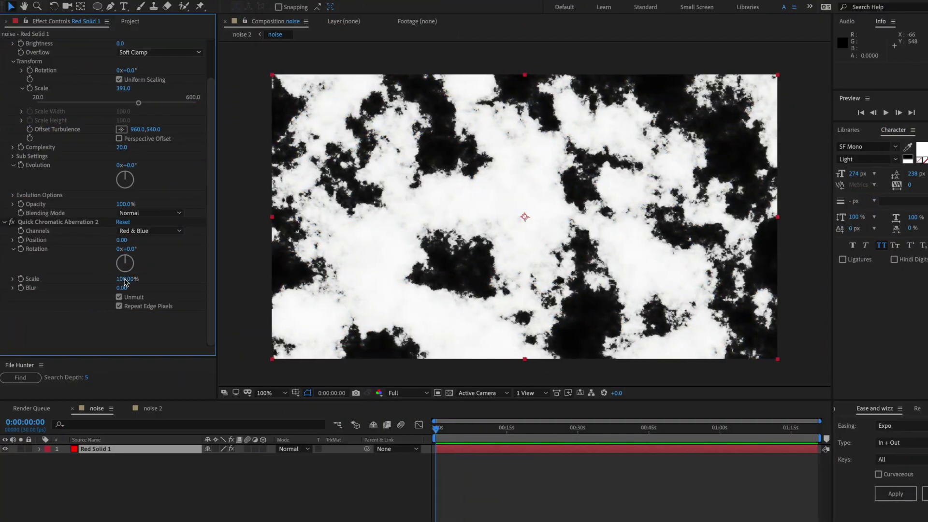
# Set the aberration Scale to 99% and inspect it at 400% before returning to 100%.
pyautogui.write('9')
pyautogui.press('Return')
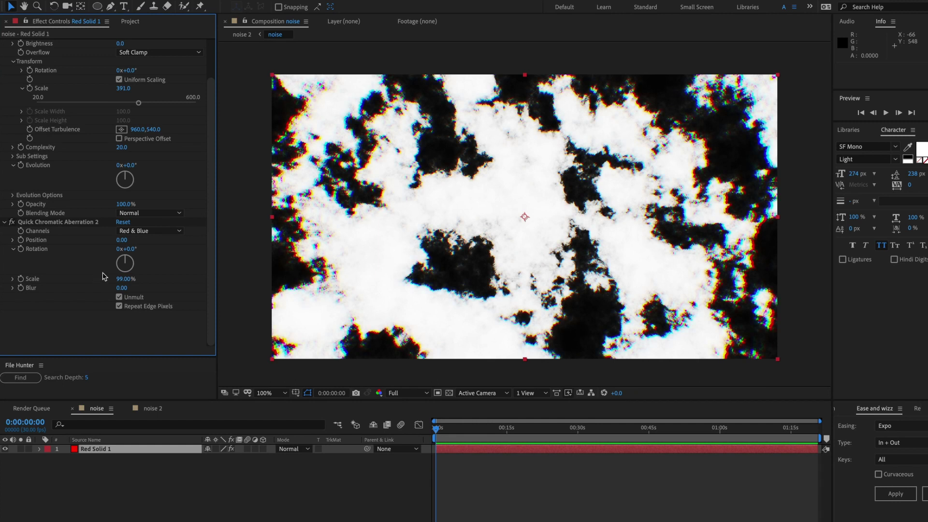
pyautogui.press('.')
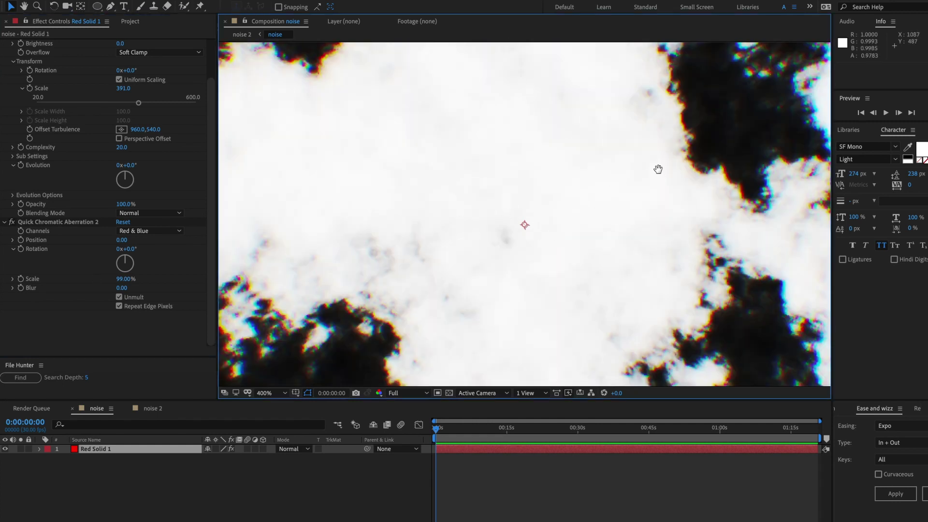
pyautogui.moveTo(657, 170); pyautogui.dragTo(441, 248)
pyautogui.press(',')
pyautogui.press(',')
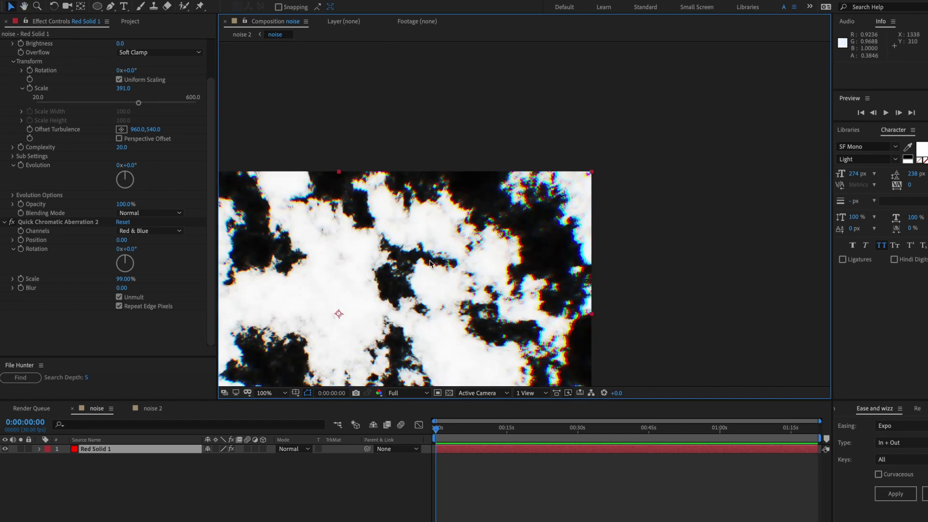
pyautogui.moveTo(359, 265); pyautogui.dragTo(536, 174)
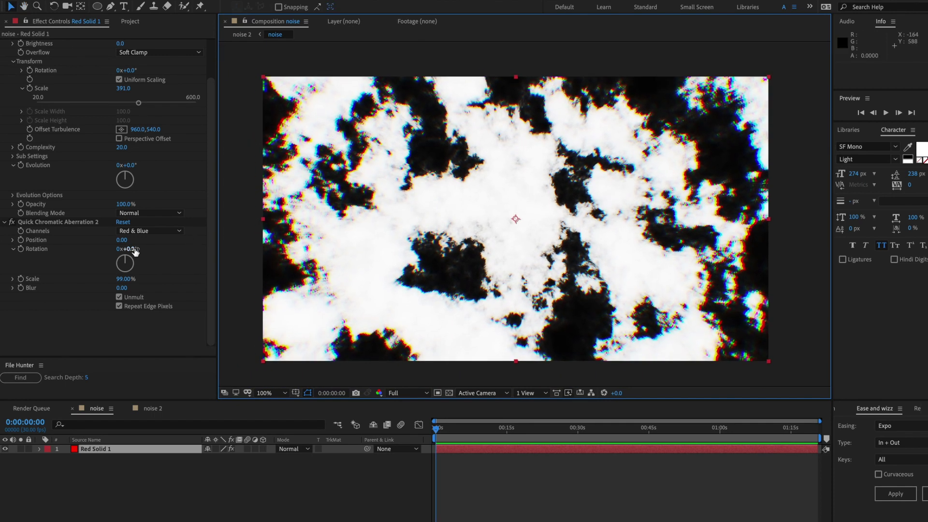
# Test the aberration with Rotation 1.9° and Blur 5.
pyautogui.moveTo(135, 251); pyautogui.dragTo(139, 248)
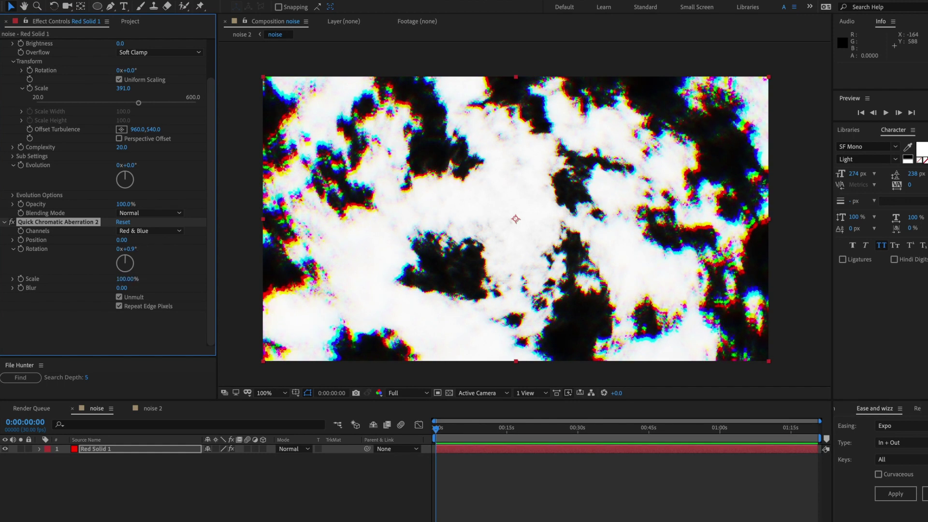
pyautogui.click(106, 320)
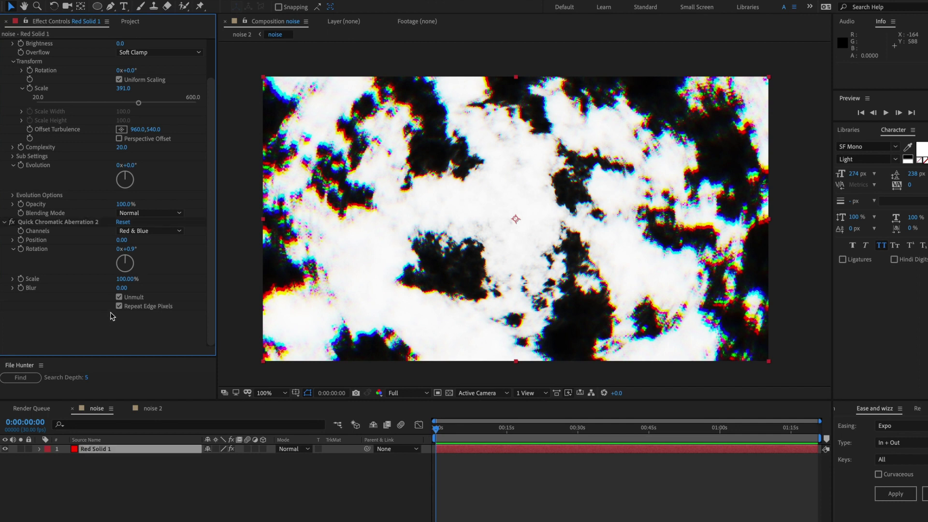
pyautogui.write('5')
pyautogui.press('Return')
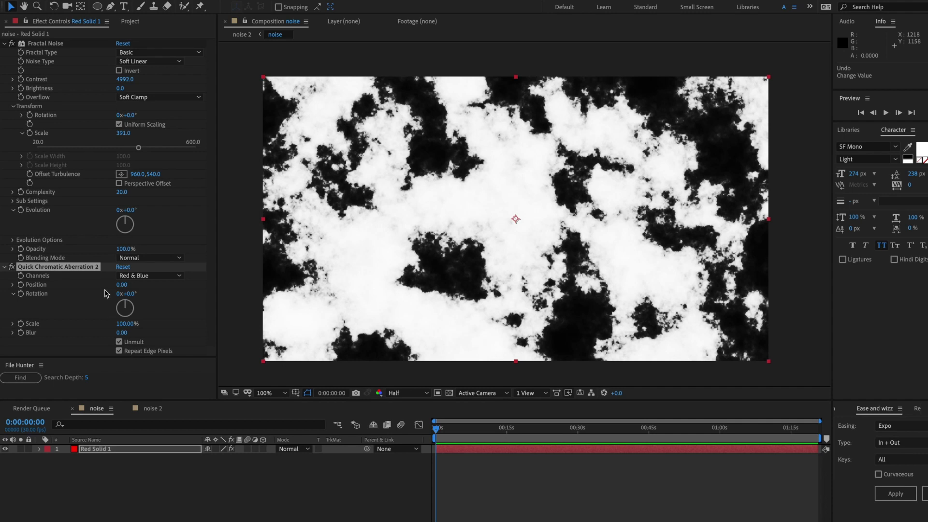
# Set Scale to 99%, view the red channel alone, then scrub Scale up to 1000%.
pyautogui.moveTo(127, 321); pyautogui.dragTo(126, 324)
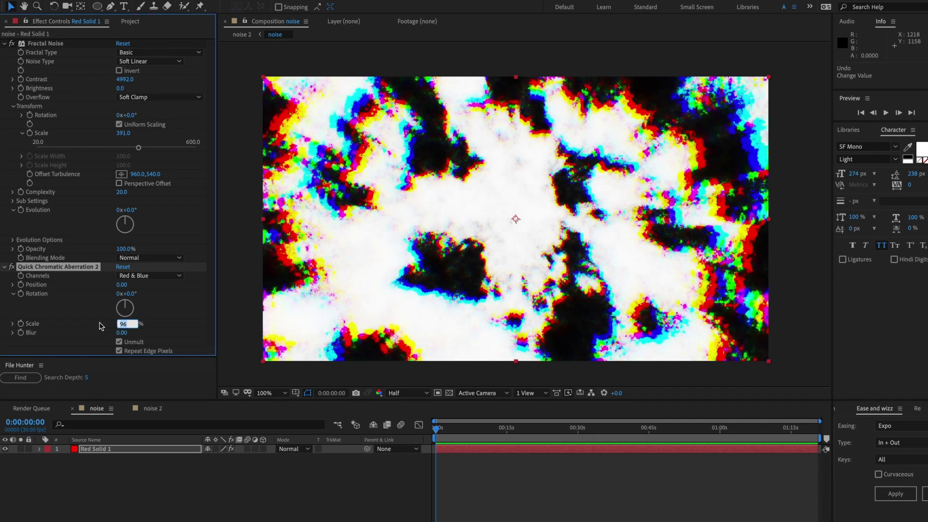
pyautogui.write('99')
pyautogui.press('Return')
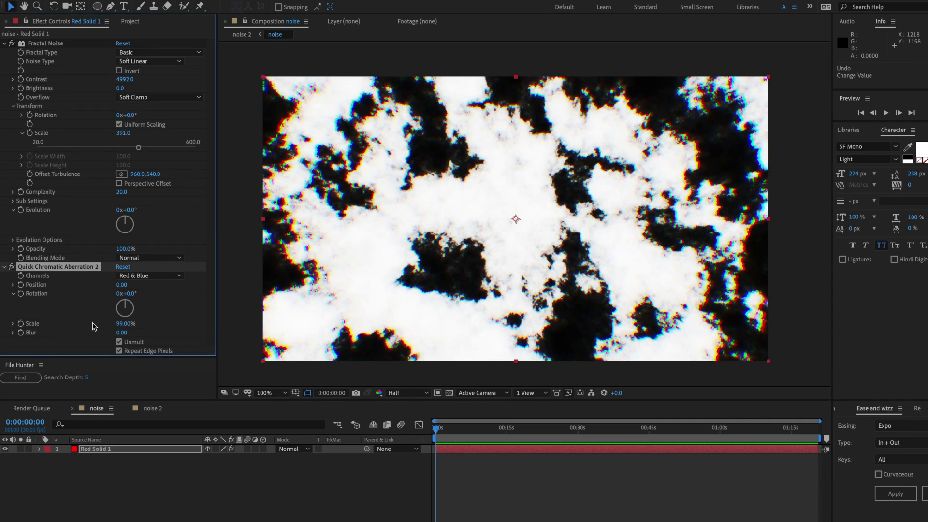
pyautogui.hotkey('alt', '1')
pyautogui.moveTo(119, 328); pyautogui.dragTo(568, 329)
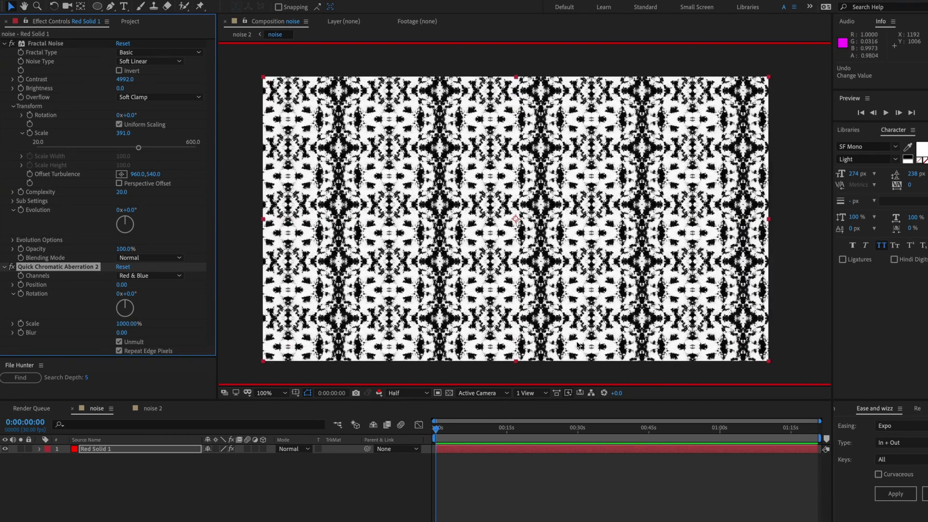